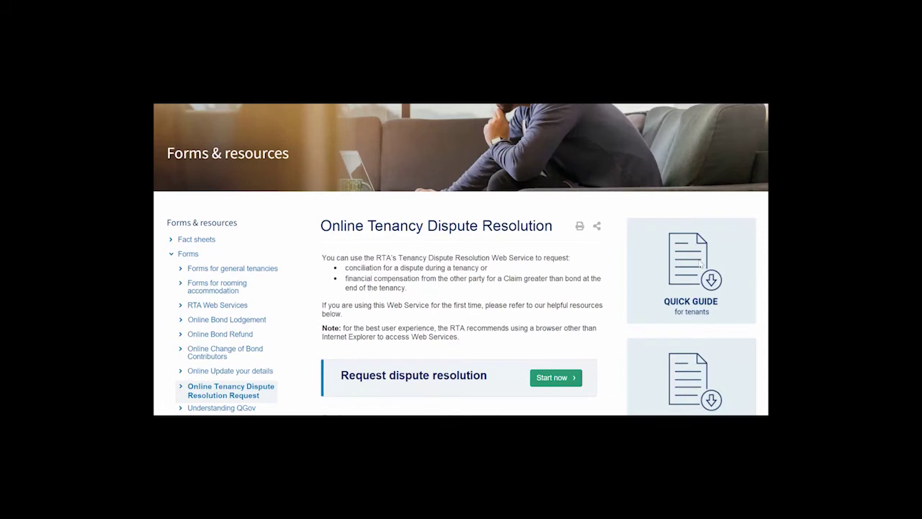
Start a new dispute request and accept the RTA Web Services terms and conditions.
click(563, 378)
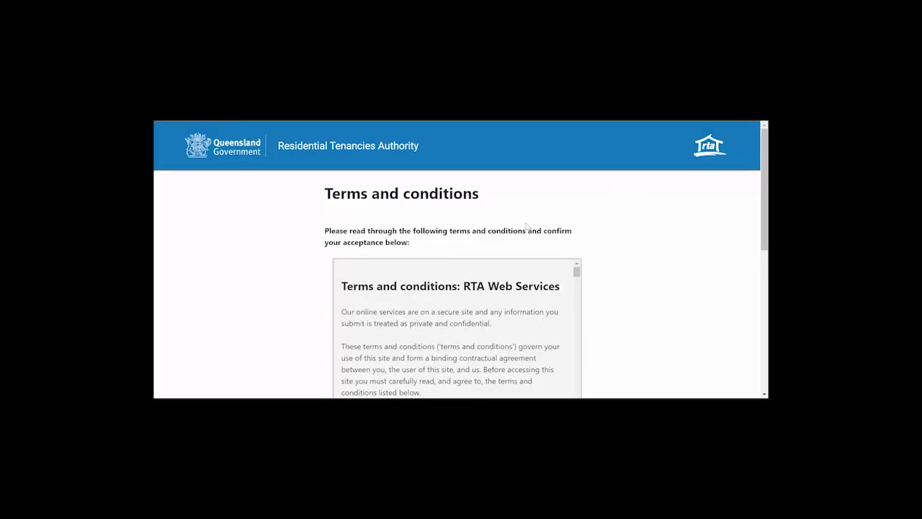
scroll(636, 262, down, 2)
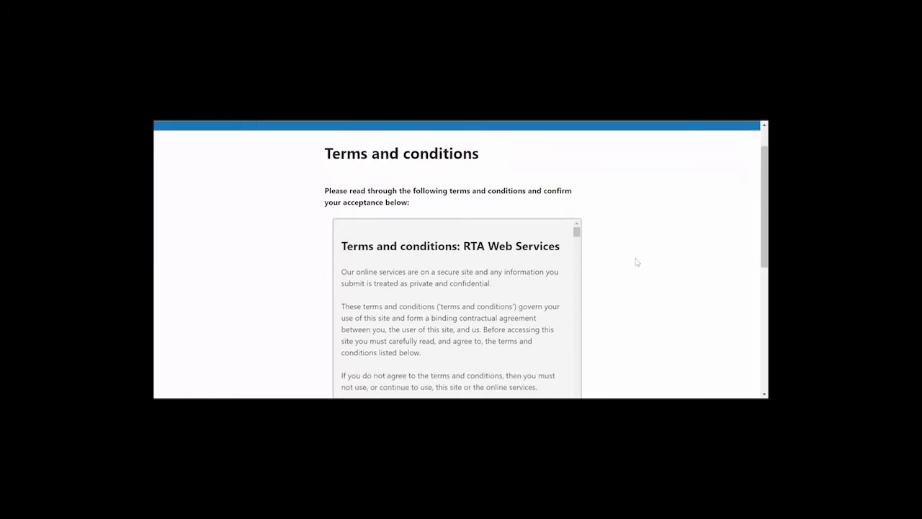
scroll(637, 262, down, 1)
click(577, 286)
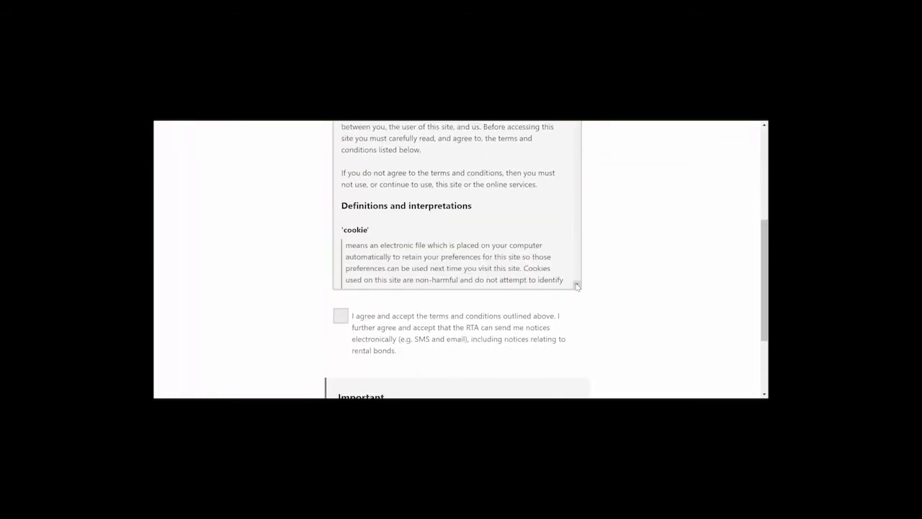
scroll(577, 286, down, 6)
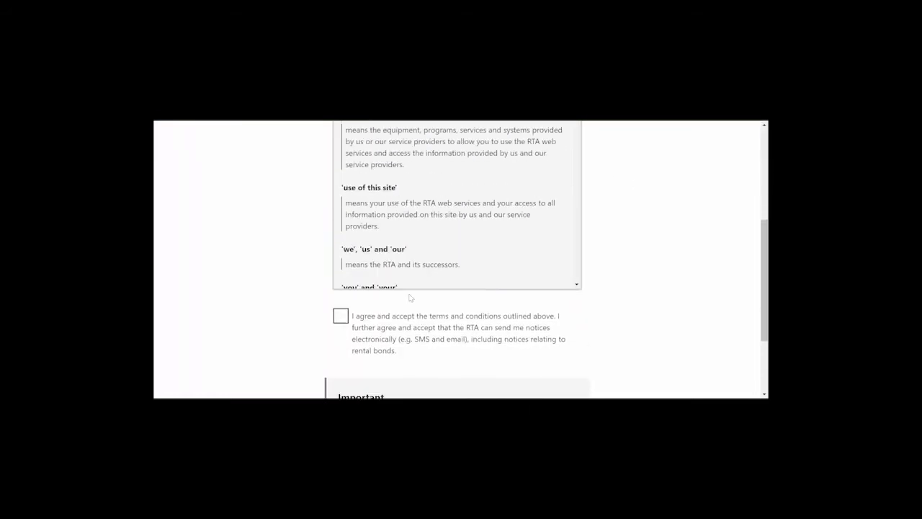
click(337, 322)
scroll(584, 318, down, 3)
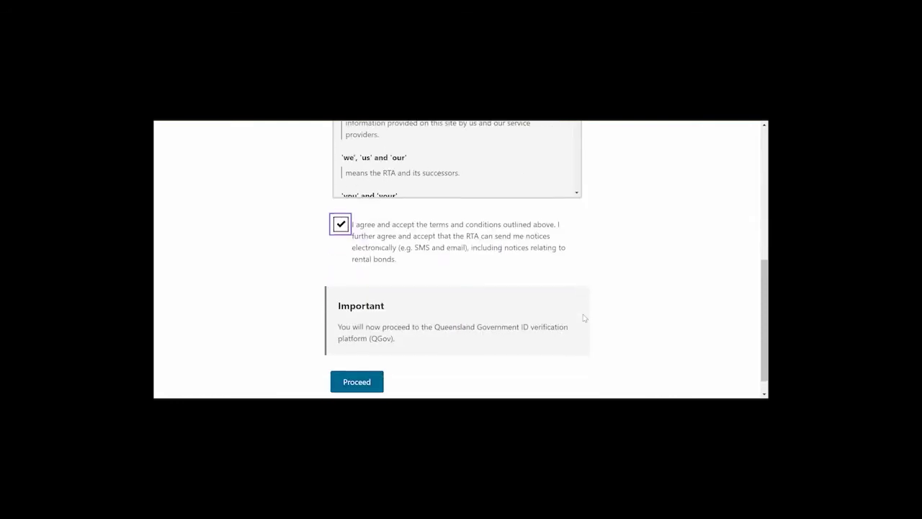
click(366, 363)
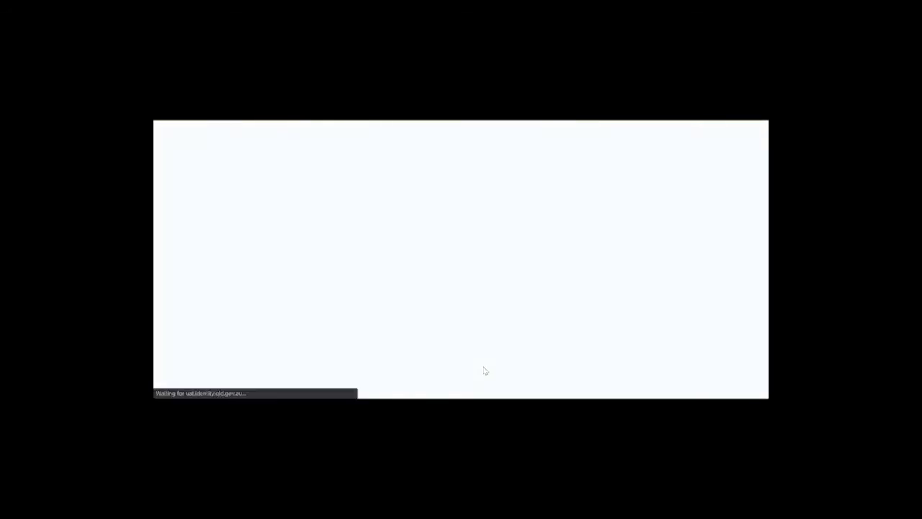
Sign in to QGov with the saved username and re-entered account password.
scroll(485, 370, down, 3)
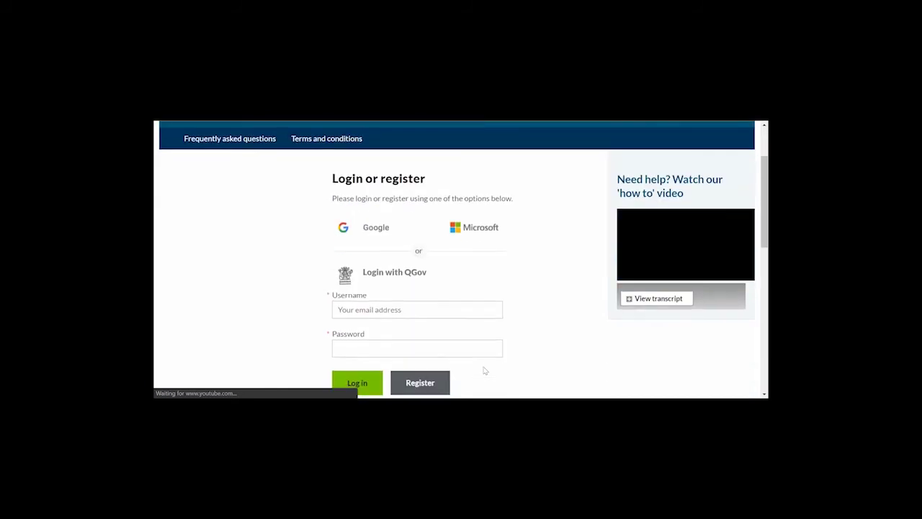
click(442, 258)
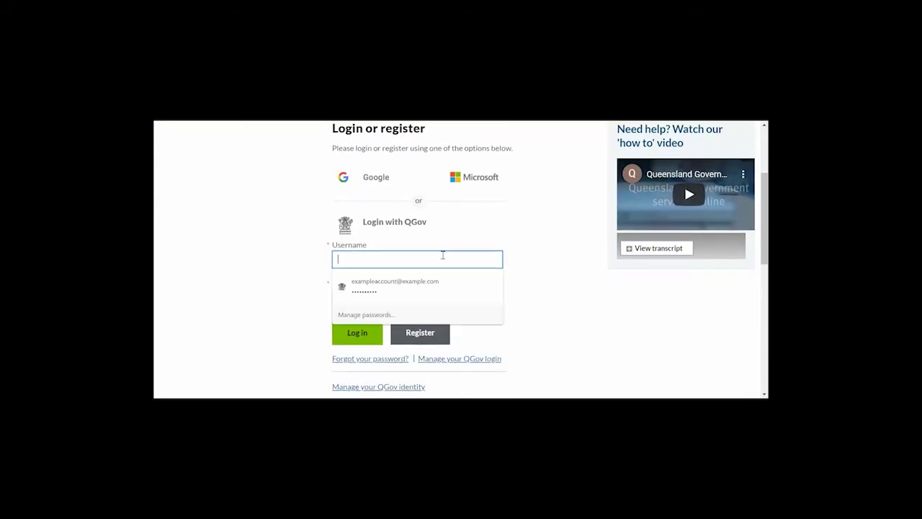
click(420, 286)
click(395, 298)
key(ctrl+a)
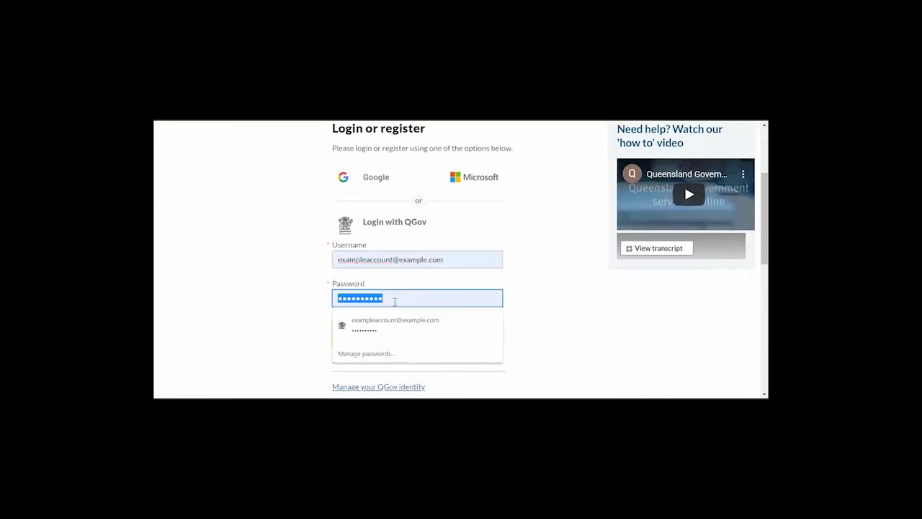
text(p)
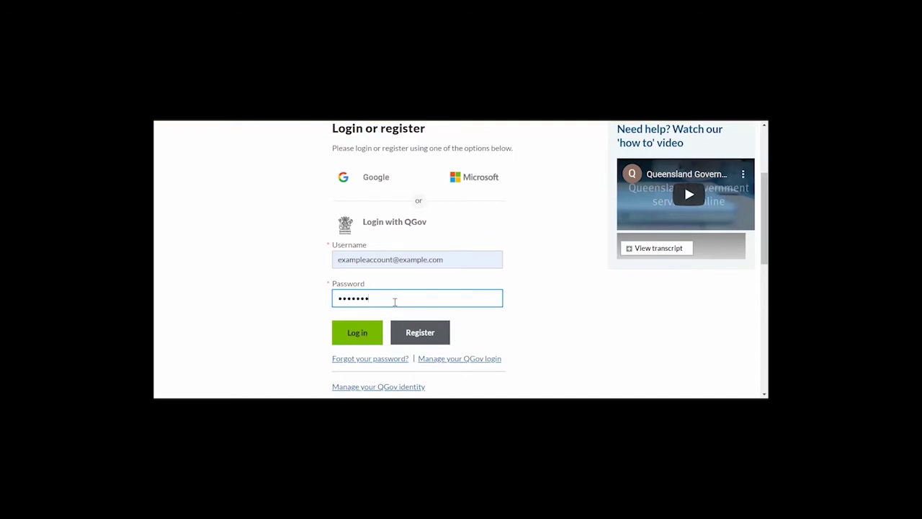
click(359, 333)
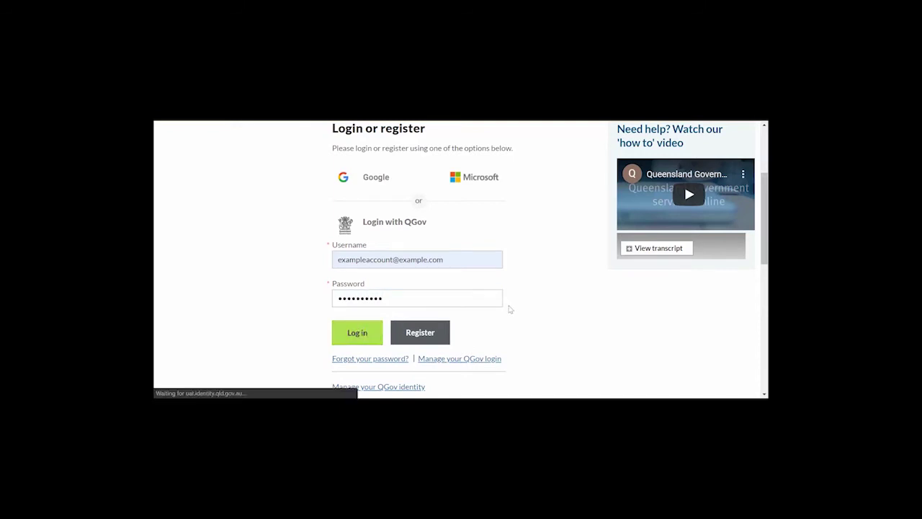
Share details with RTA Web Services this time only.
scroll(509, 309, down, 2)
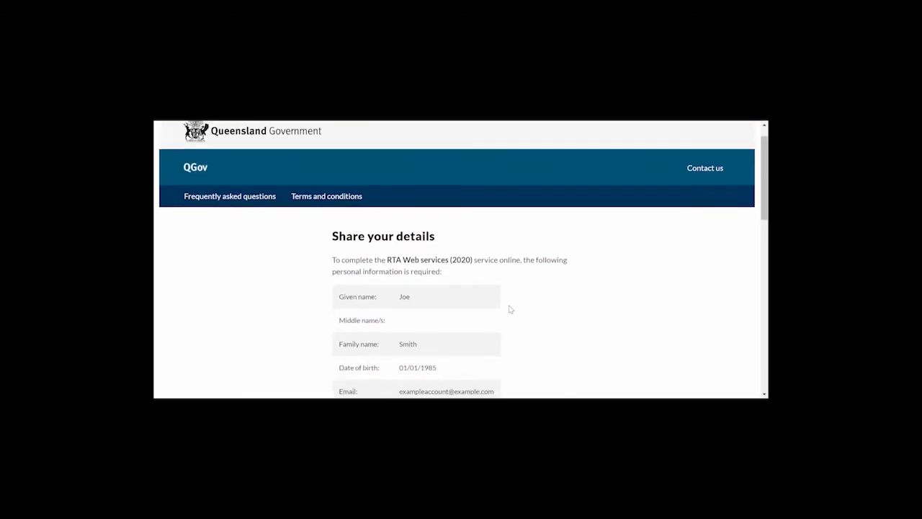
scroll(510, 309, down, 4)
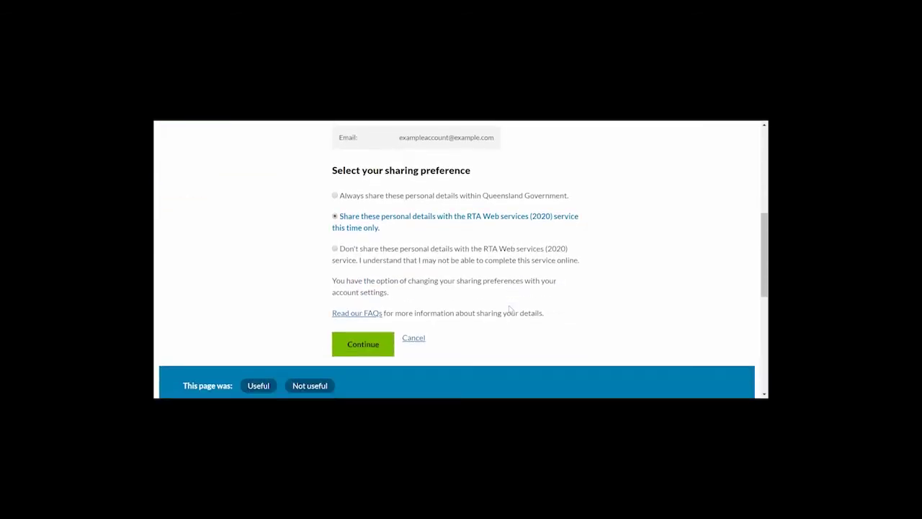
click(376, 344)
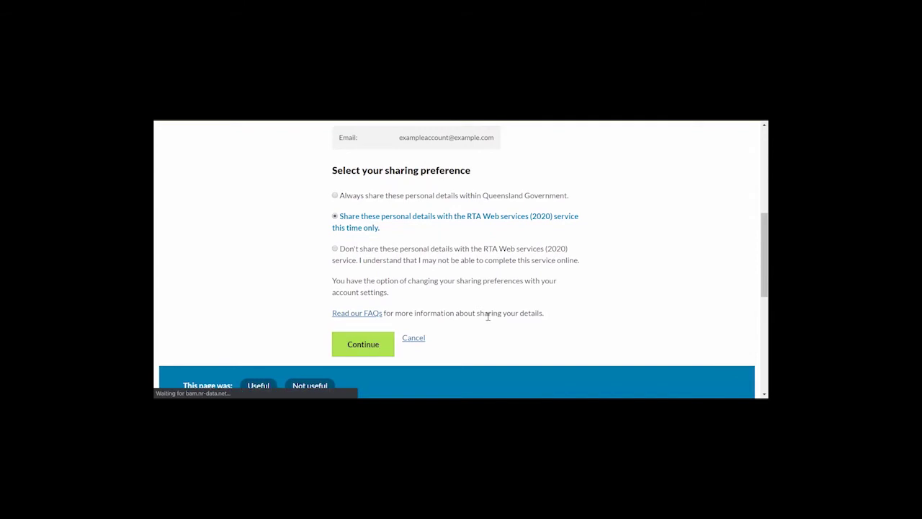
scroll(488, 319, down, 1)
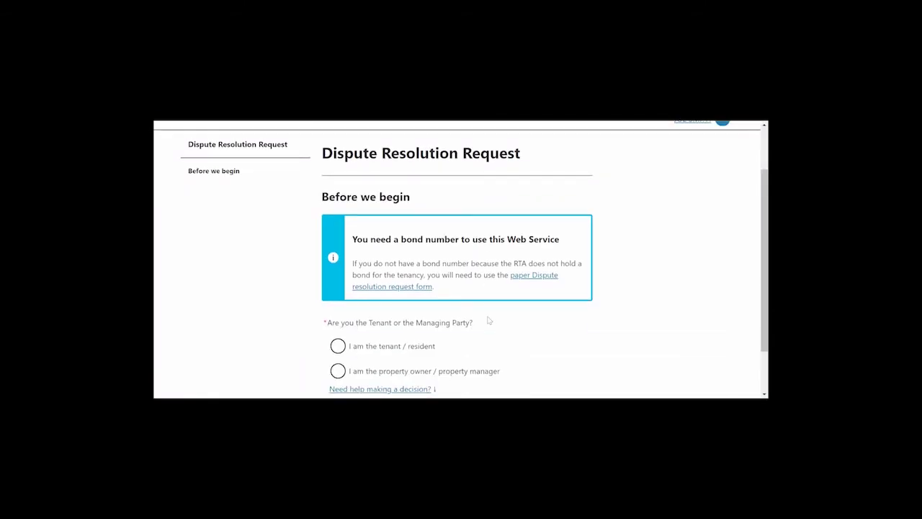
Identify as a property owner/manager lodging as an organisation/agent.
scroll(489, 319, down, 1)
click(411, 309)
scroll(566, 329, down, 2)
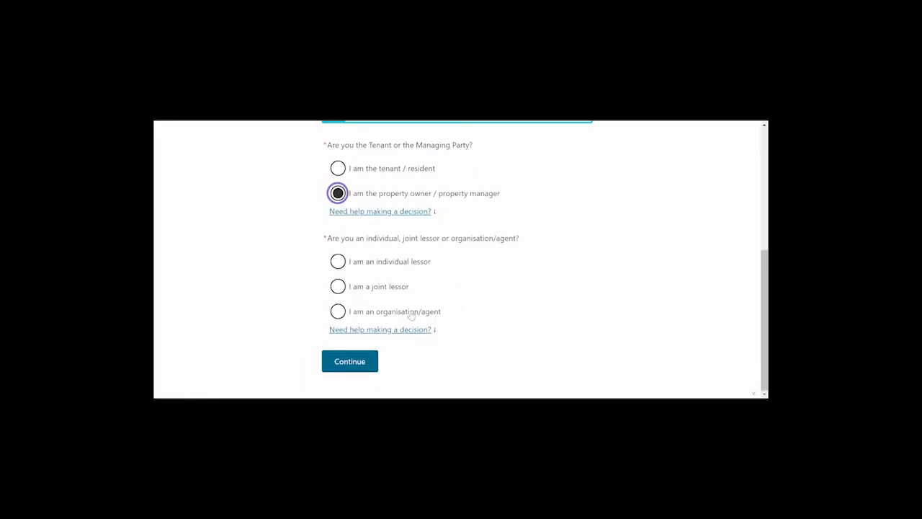
click(412, 312)
click(364, 362)
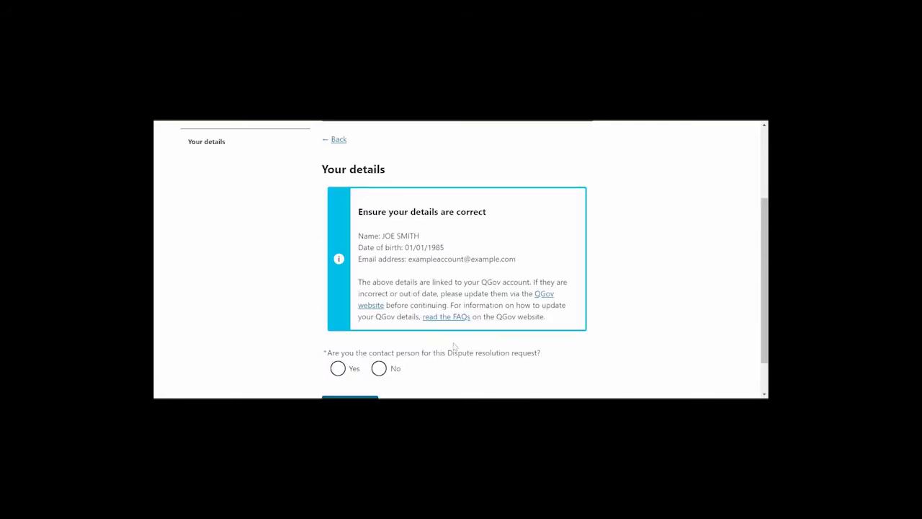
Confirm being the contact person and enter the contact phone number.
scroll(455, 347, down, 1)
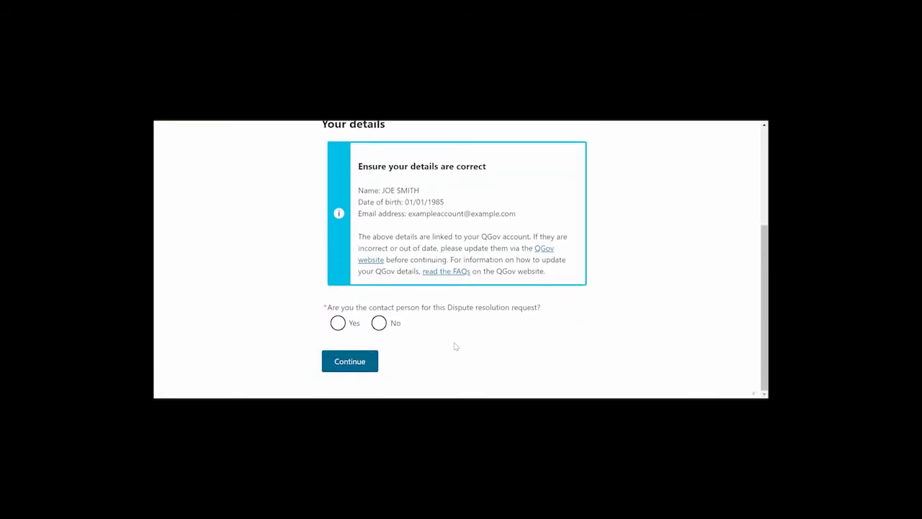
click(338, 322)
click(370, 371)
text(0412345678)
scroll(371, 375, down, 1)
click(367, 366)
Enter the bond number and the organisation's RTA ID to look up the bond.
click(423, 244)
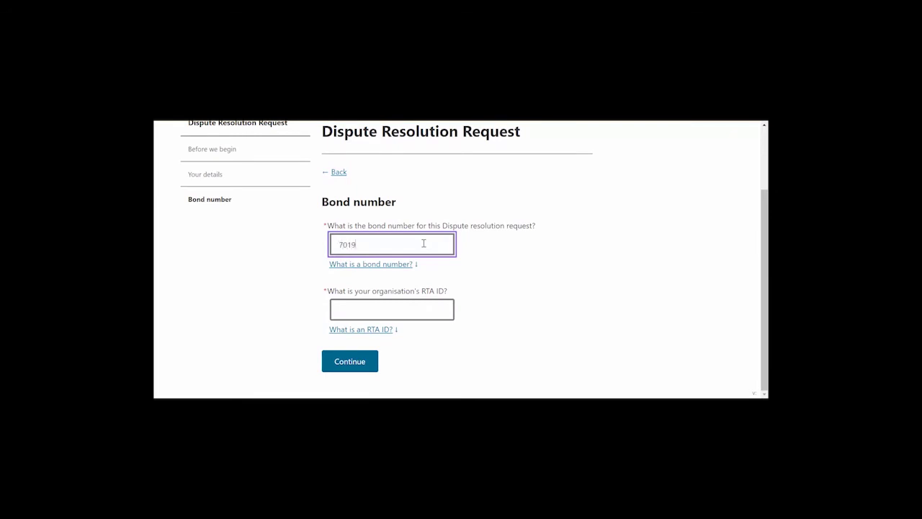
click(402, 306)
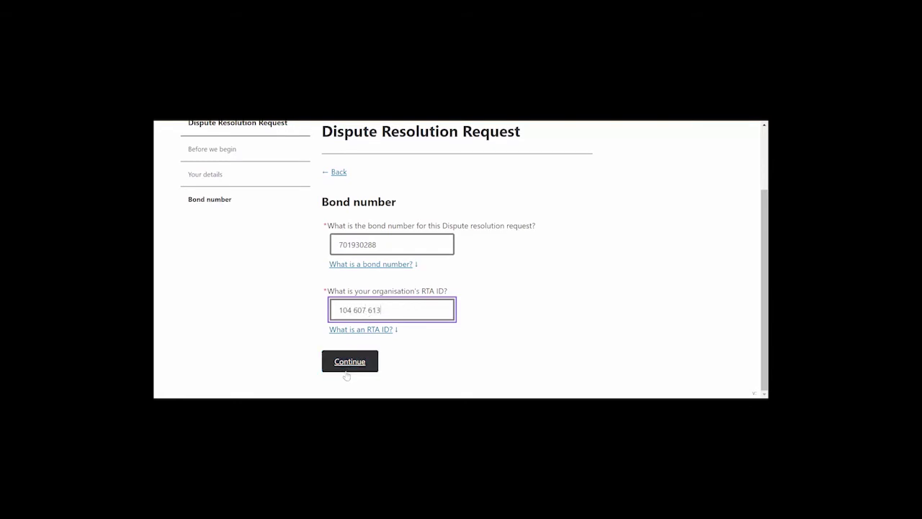
click(346, 364)
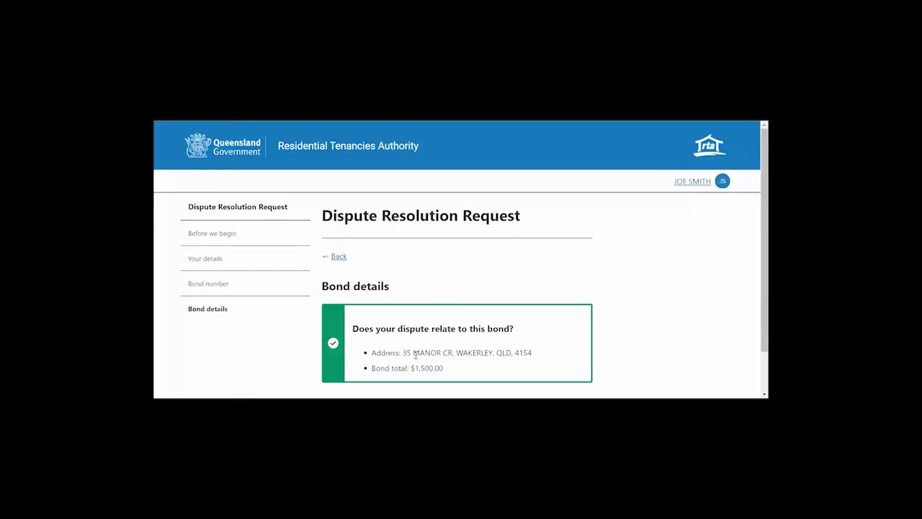
Confirm the $1,500.00 bond and answer that the tenants have not vacated.
scroll(461, 348, down, 1)
click(488, 360)
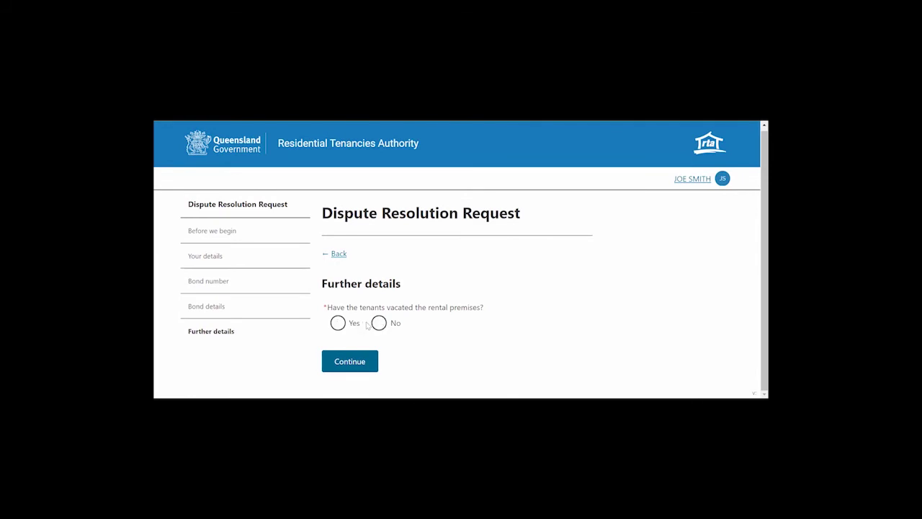
click(378, 322)
scroll(404, 338, down, 1)
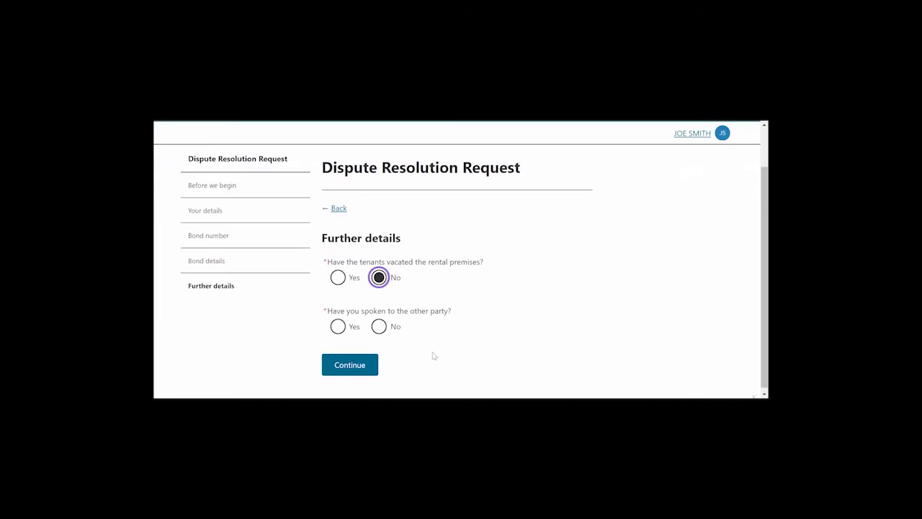
scroll(431, 353, down, 1)
Answer Yes to having spoken to the other party and proceed.
click(378, 324)
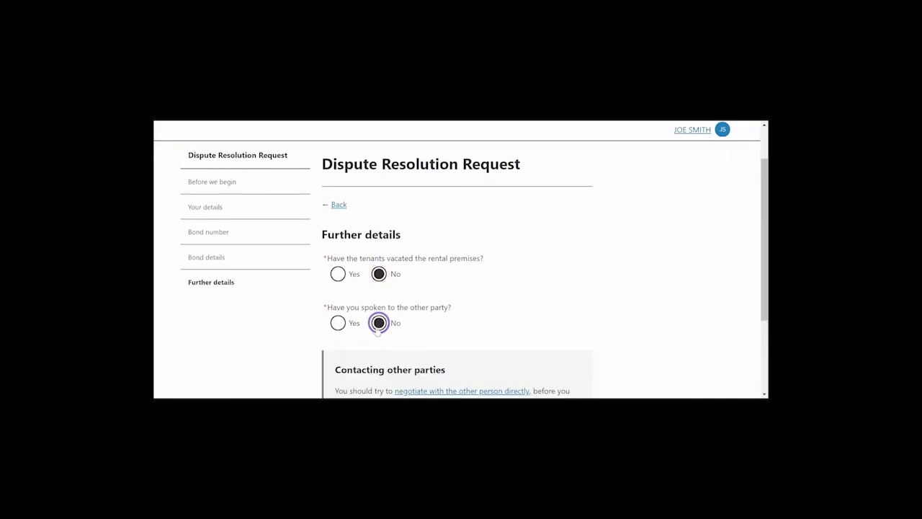
scroll(482, 354, down, 2)
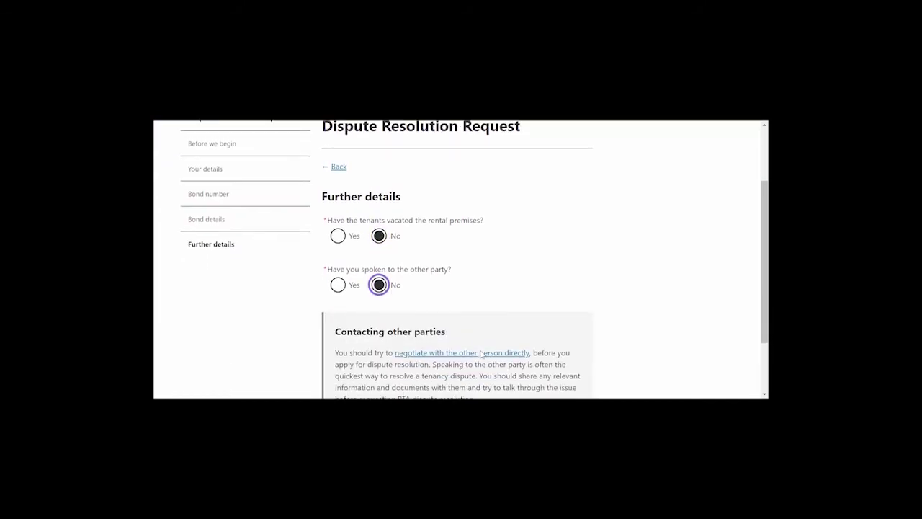
scroll(482, 354, down, 1)
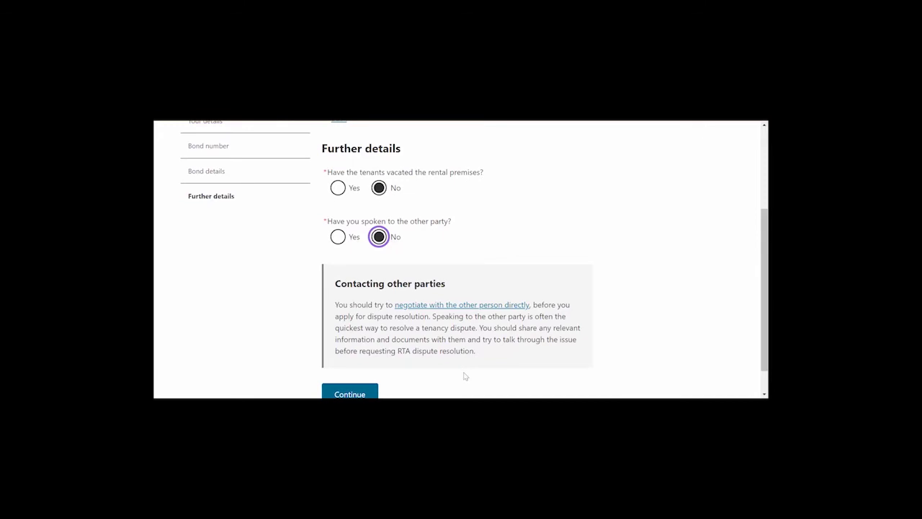
click(339, 240)
click(339, 238)
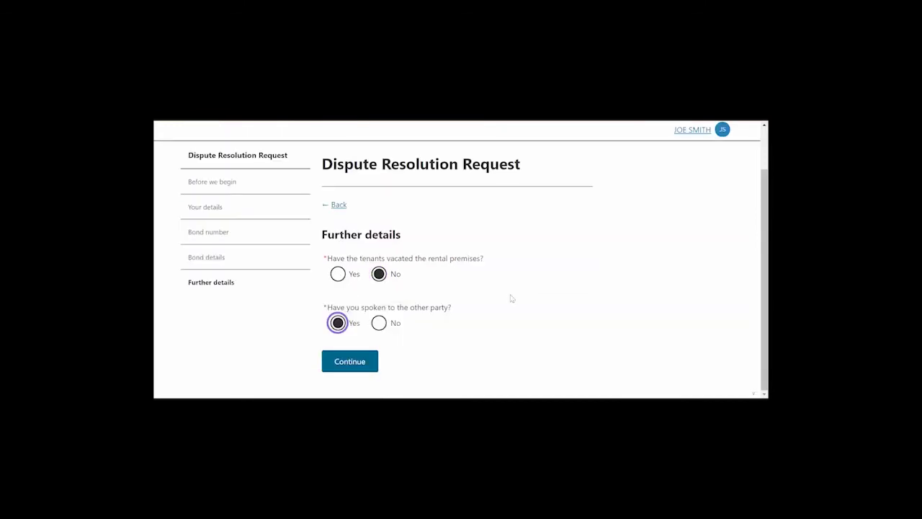
click(343, 369)
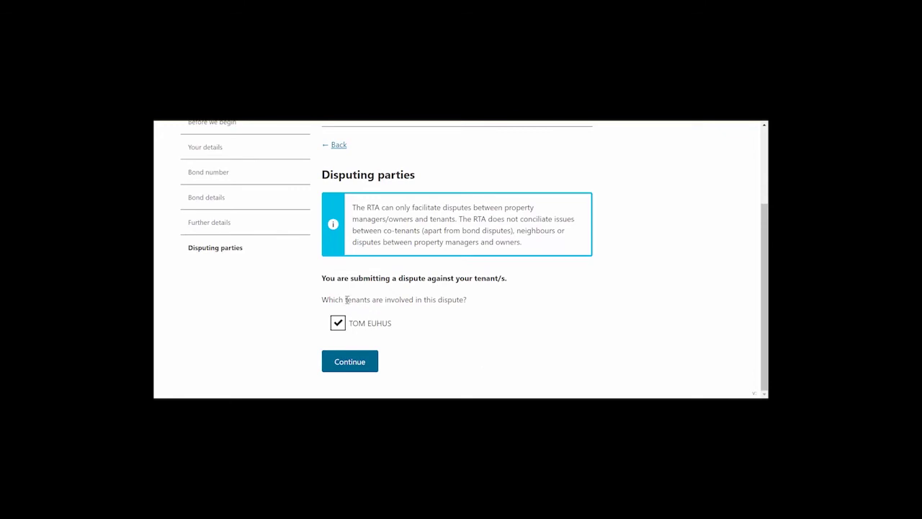
Submit the Disputing parties page with the tenant selected.
click(359, 365)
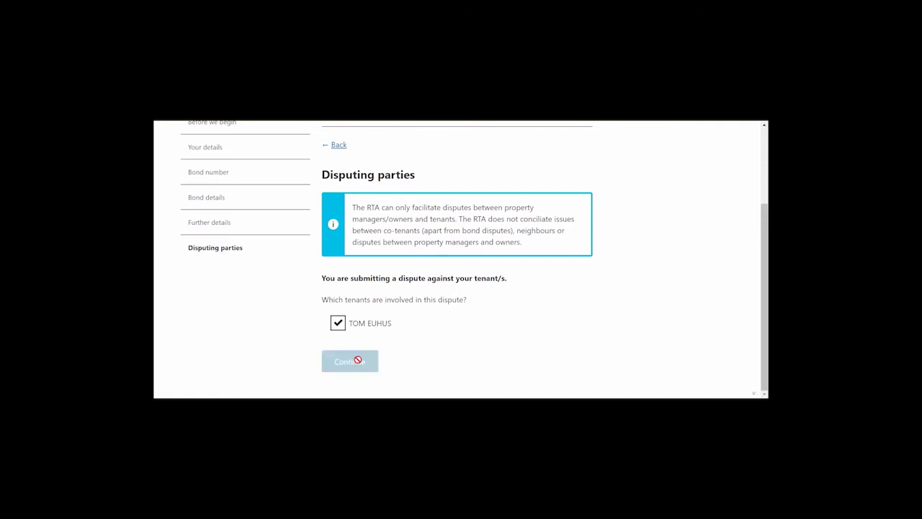
Fill in the tenant's email address from autofill and the tenant's phone number.
click(387, 277)
text(euhua)
key(BackSpace)
text(s)
click(387, 308)
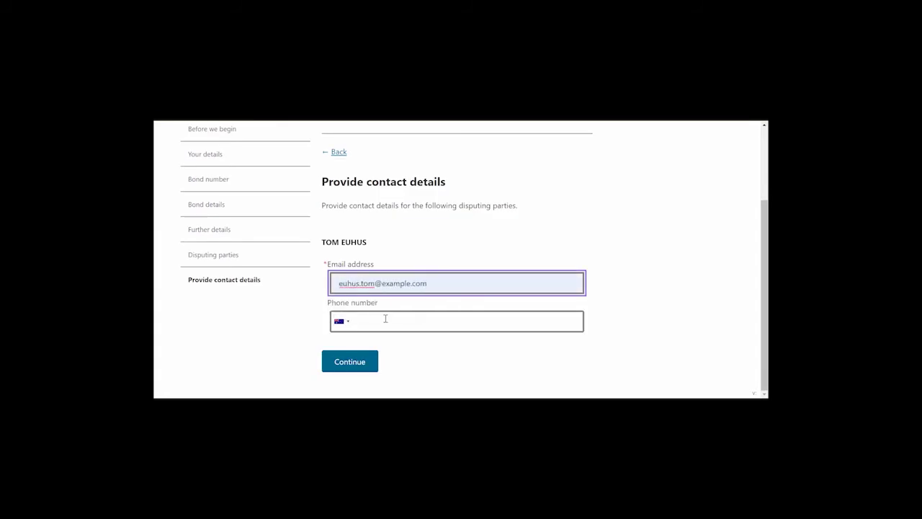
click(385, 320)
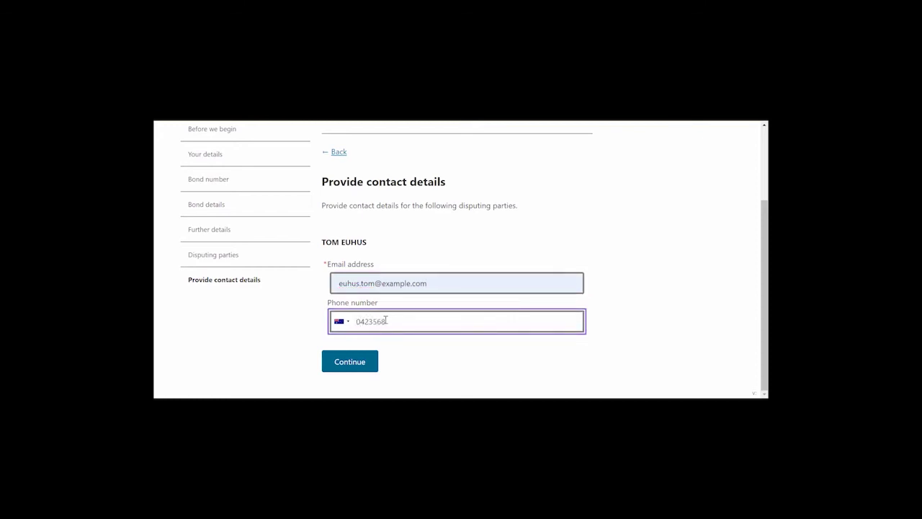
click(351, 360)
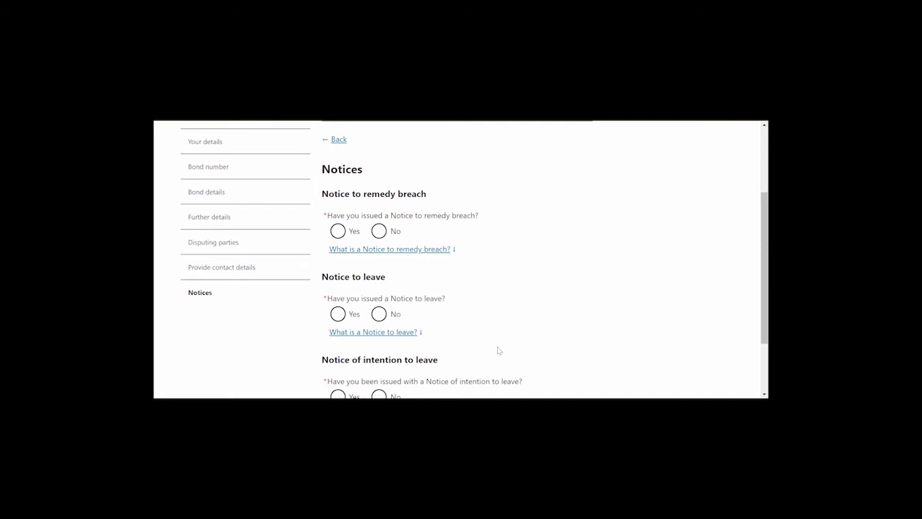
Answer No to a remedy breach and Yes to a Notice to leave dated 01/01/2020.
click(378, 232)
scroll(458, 306, down, 1)
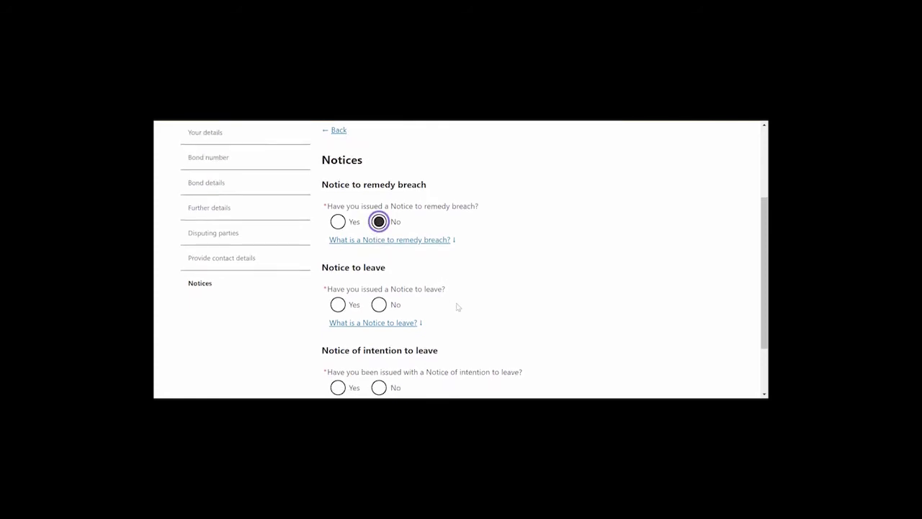
click(338, 275)
scroll(337, 281, down, 2)
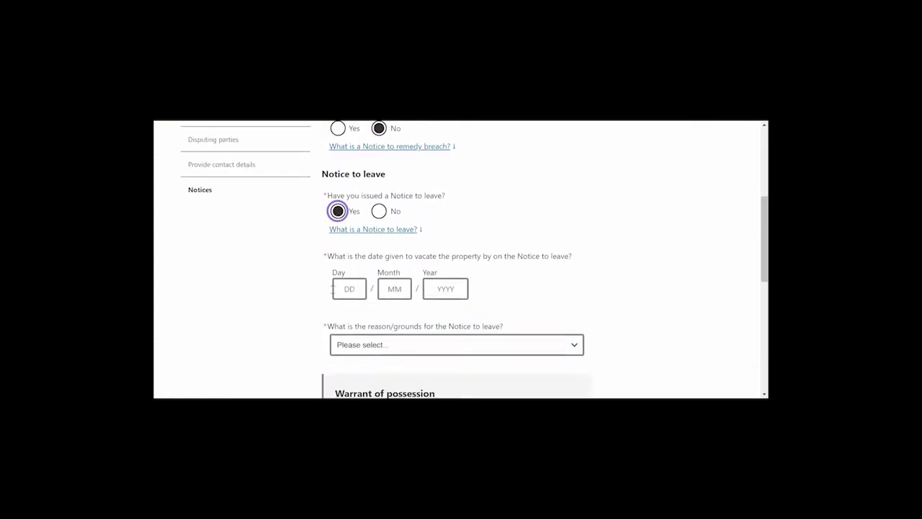
click(334, 288)
text(1)
click(393, 289)
text(1)
click(445, 289)
text(2020)
Set the Notice to leave grounds to Rent arrears and answer No to intention to leave.
click(433, 344)
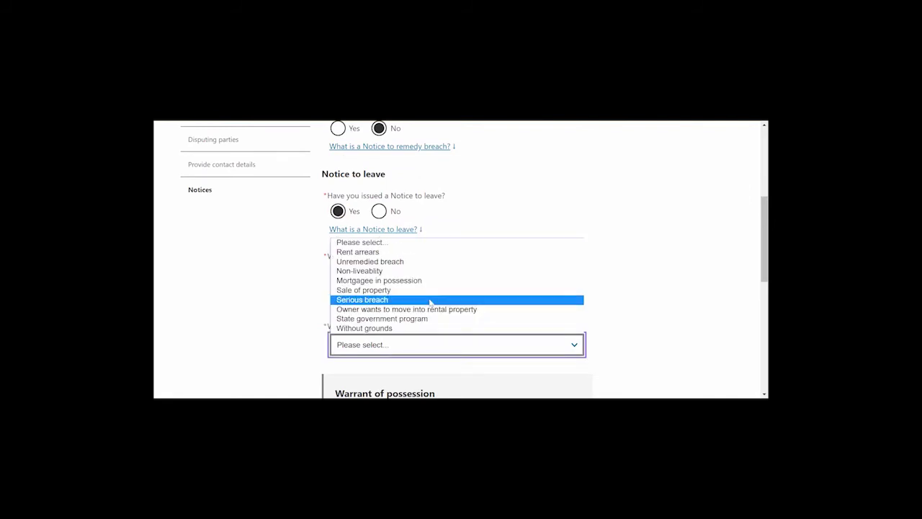
click(431, 252)
scroll(558, 298, down, 4)
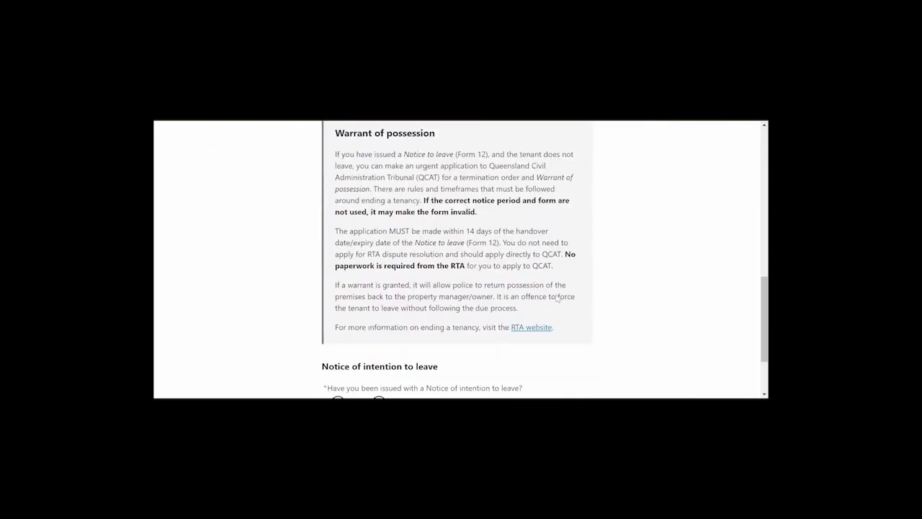
scroll(558, 298, up, 2)
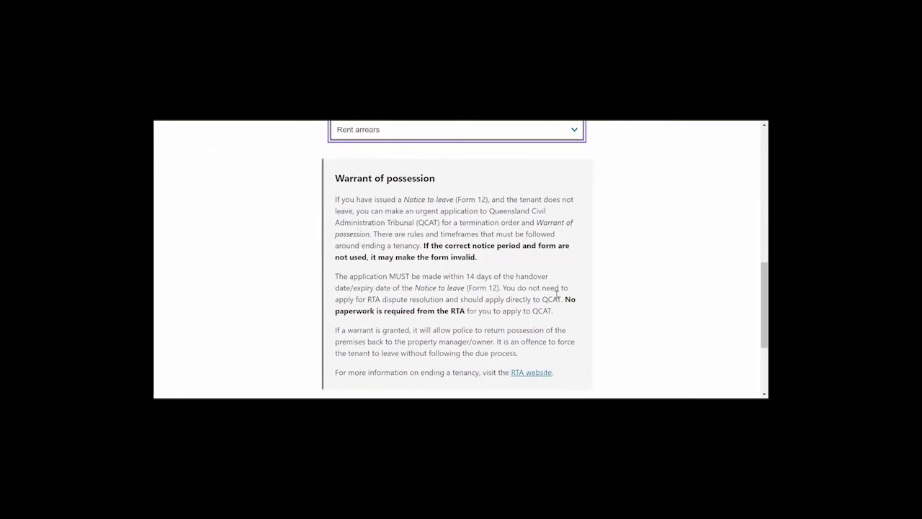
scroll(556, 295, down, 3)
click(379, 311)
click(366, 364)
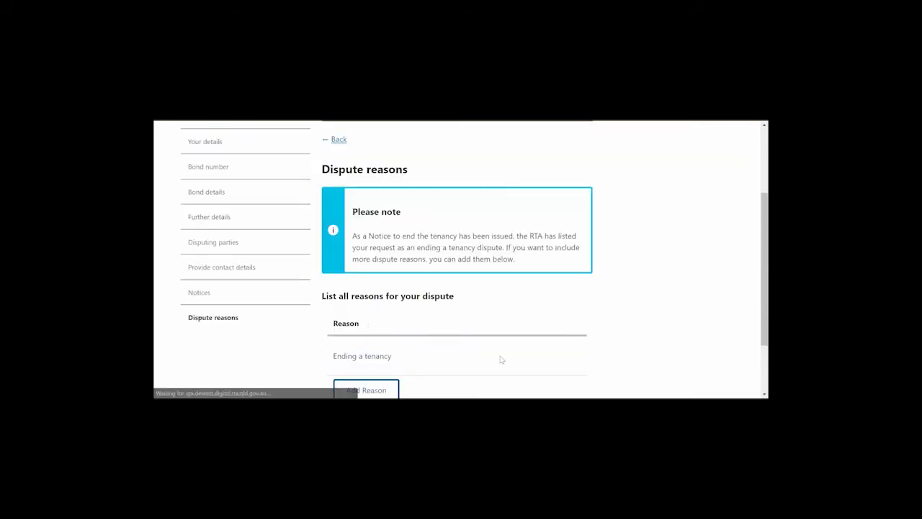
Add a Repairs dispute reason described as 'Drain pipe leaking.'.
scroll(501, 359, down, 2)
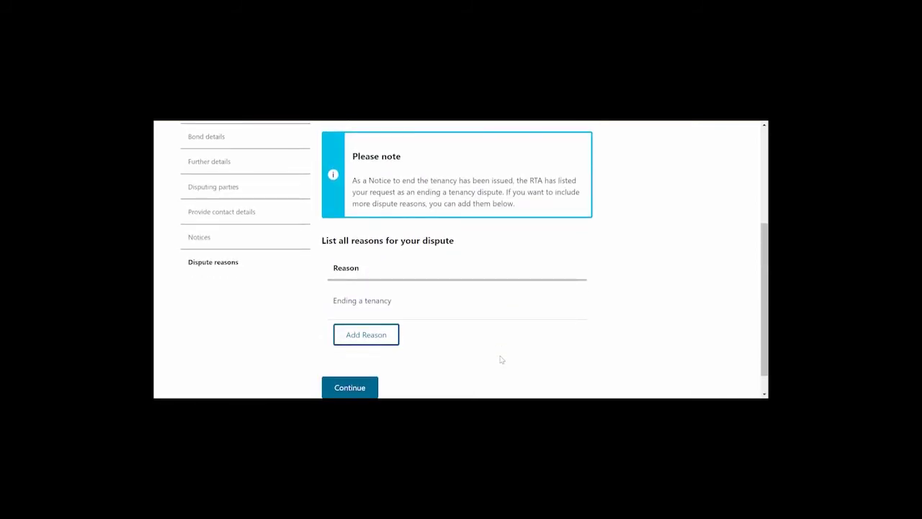
click(371, 340)
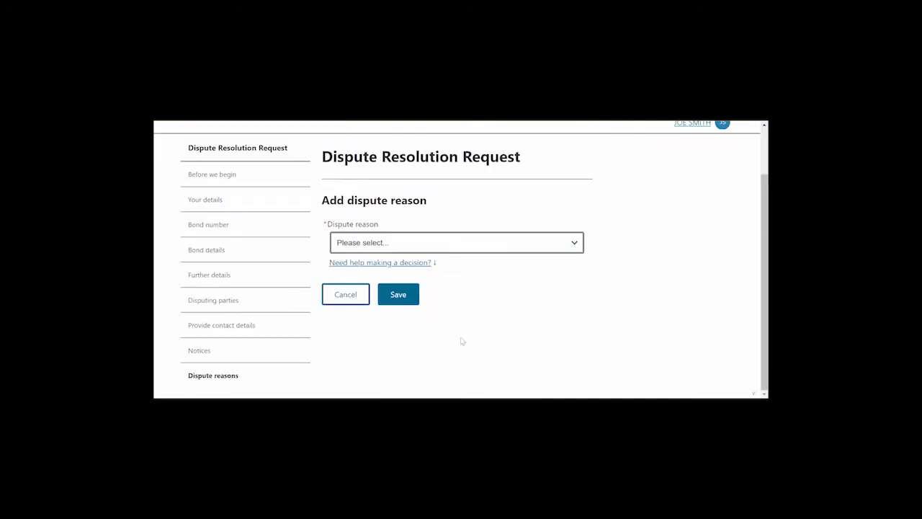
click(475, 242)
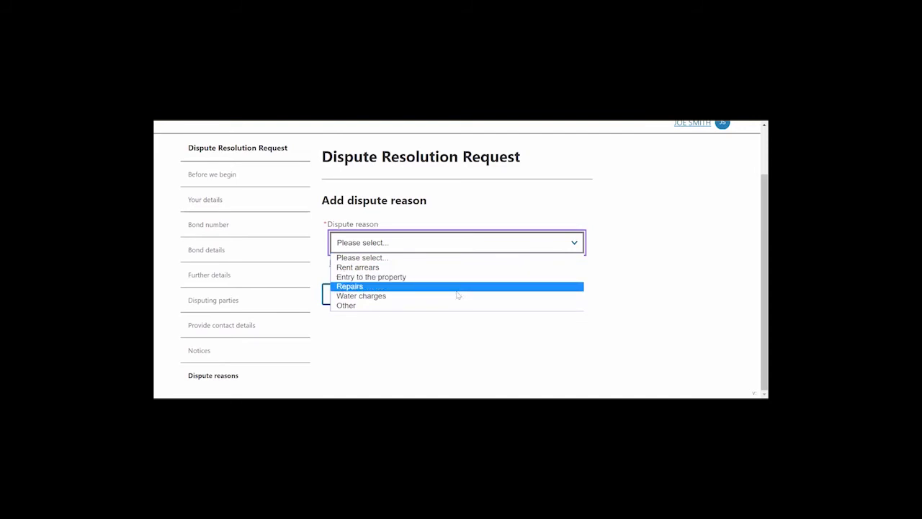
click(457, 291)
scroll(455, 294, down, 5)
click(445, 310)
text(Drain pipe leaking.)
click(397, 373)
scroll(467, 354, down, 3)
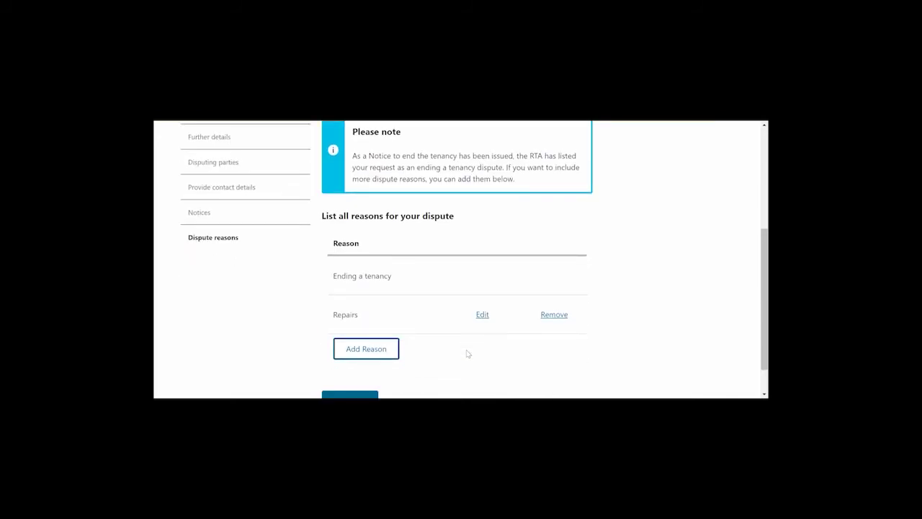
scroll(467, 354, up, 2)
scroll(466, 353, down, 2)
click(348, 362)
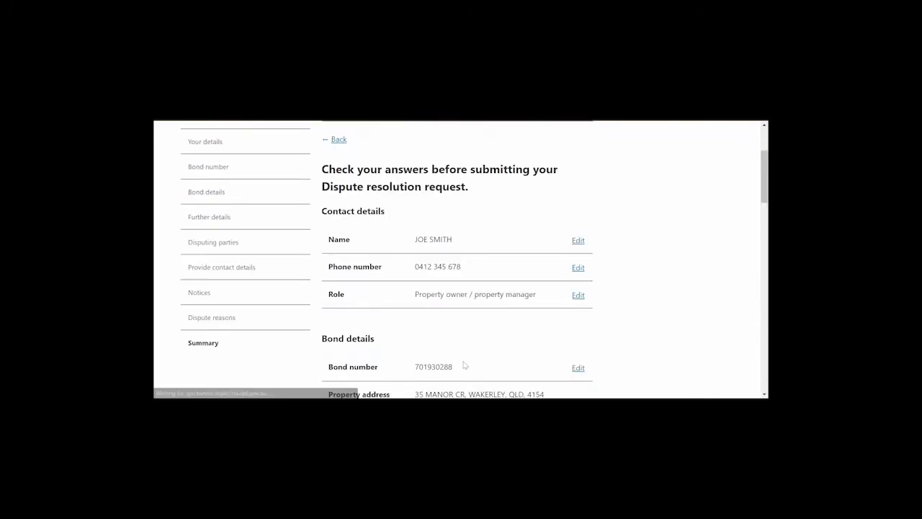
Review the answers summary, tick the dispute resolution agreement, and submit the request.
scroll(465, 365, down, 3)
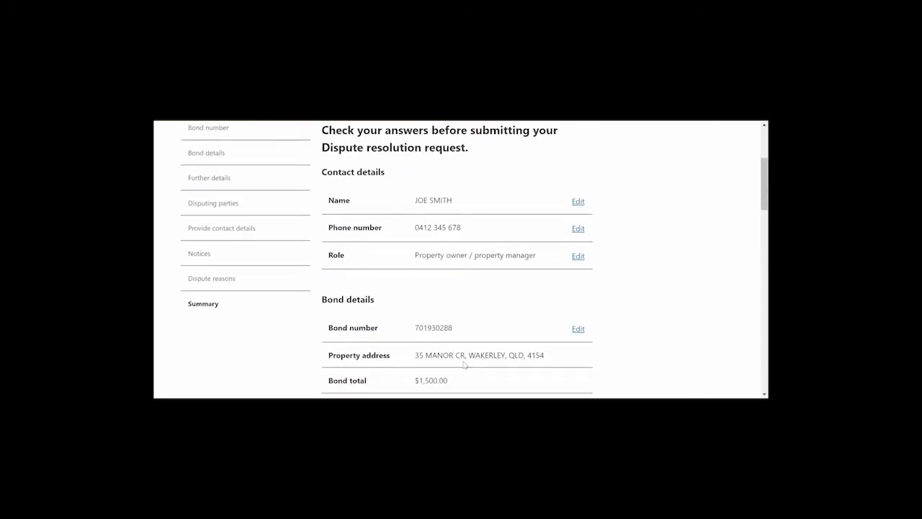
scroll(465, 365, down, 5)
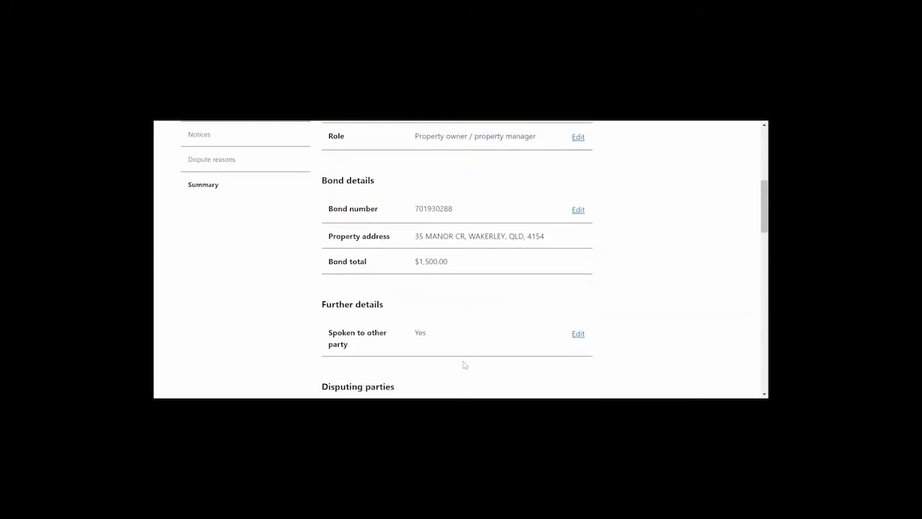
scroll(464, 366, down, 4)
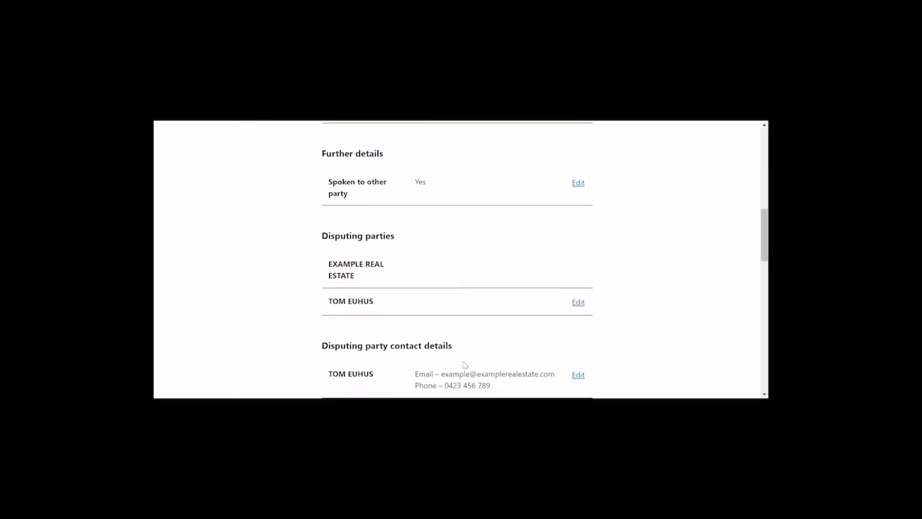
scroll(465, 365, down, 6)
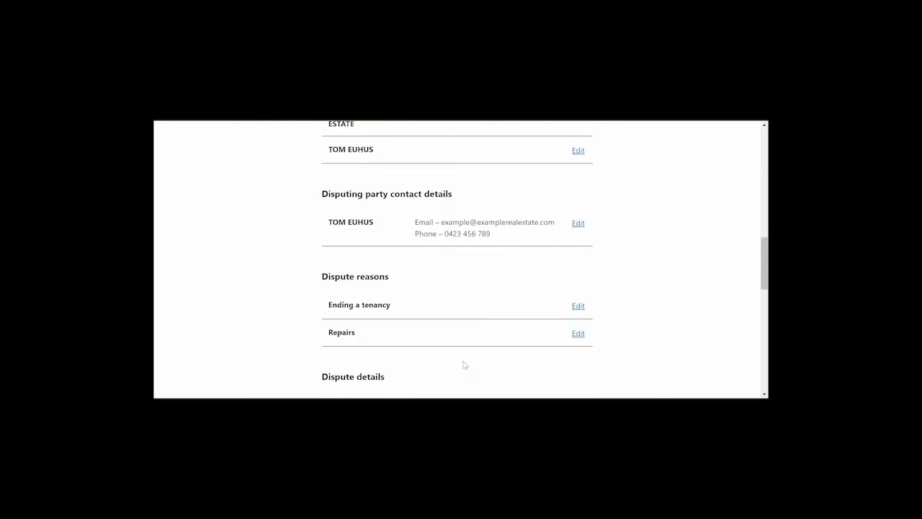
scroll(464, 365, down, 6)
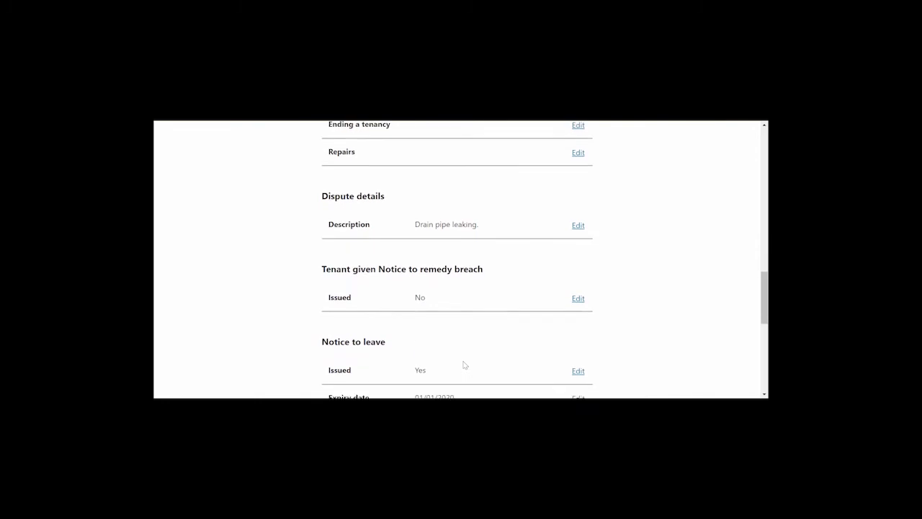
scroll(465, 365, down, 7)
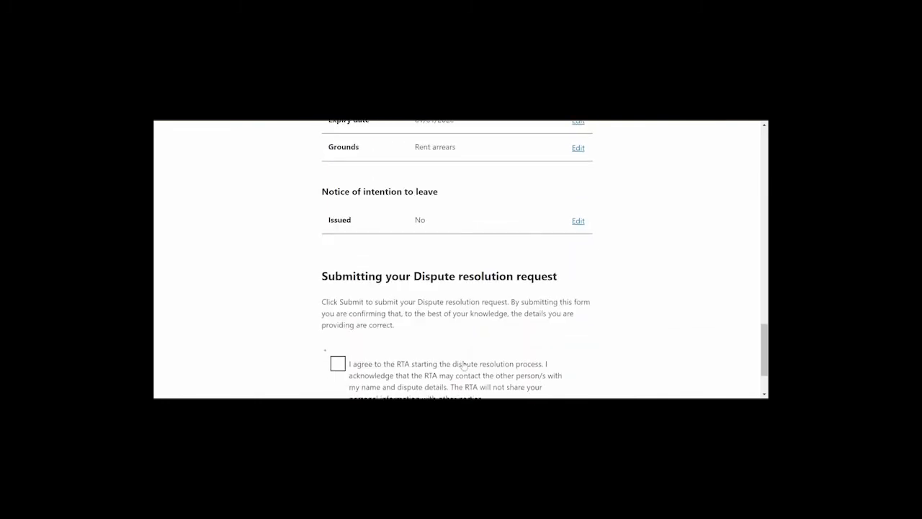
click(400, 325)
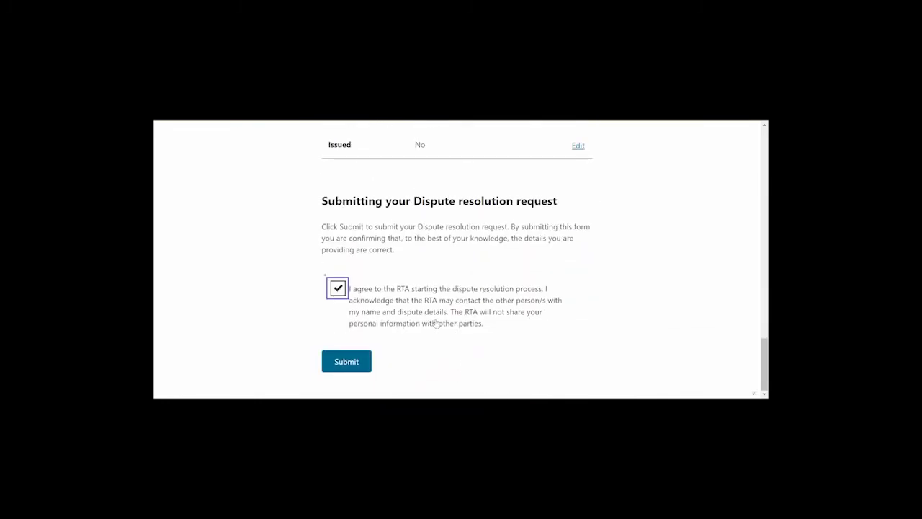
click(356, 365)
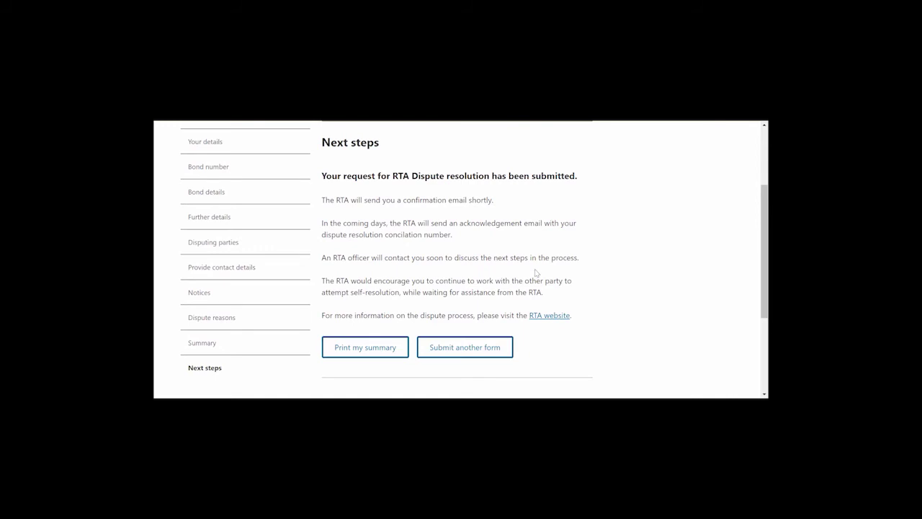
Open the summary's print preview, cancel it, and review the submission confirmation.
click(379, 349)
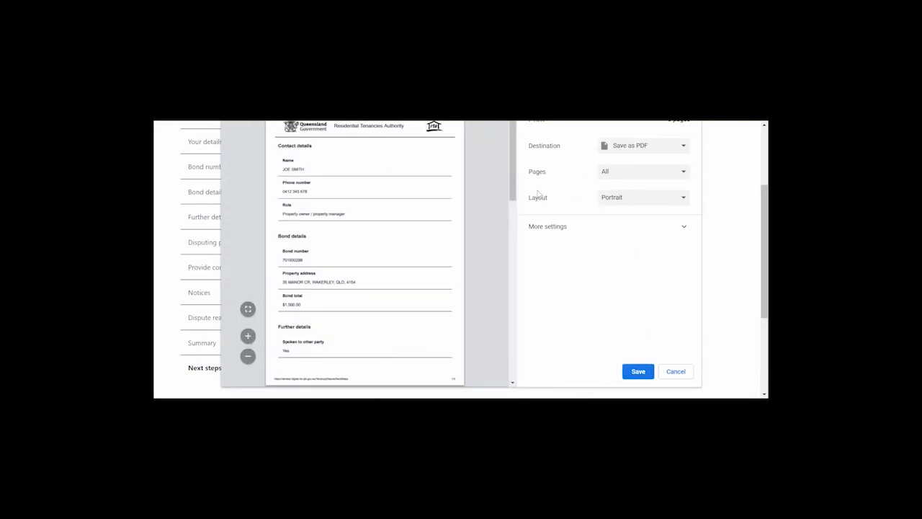
click(680, 374)
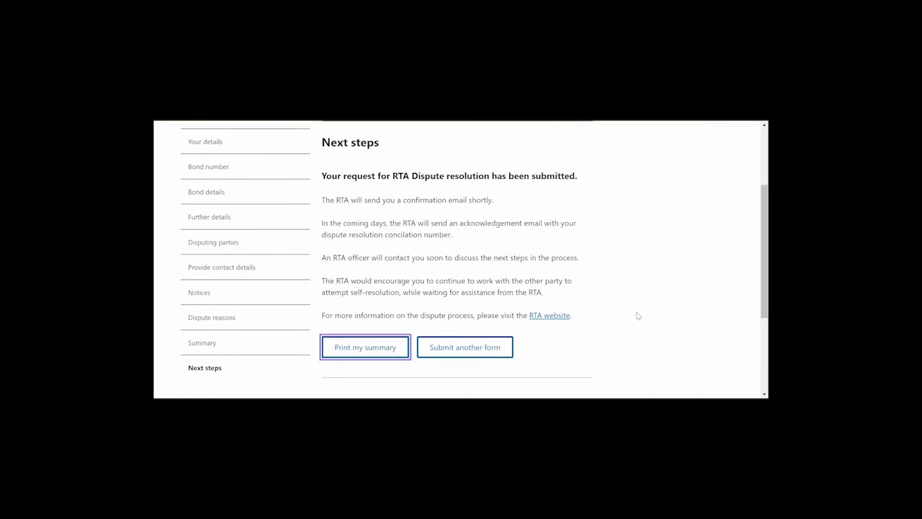
scroll(637, 316, down, 1)
scroll(637, 315, down, 1)
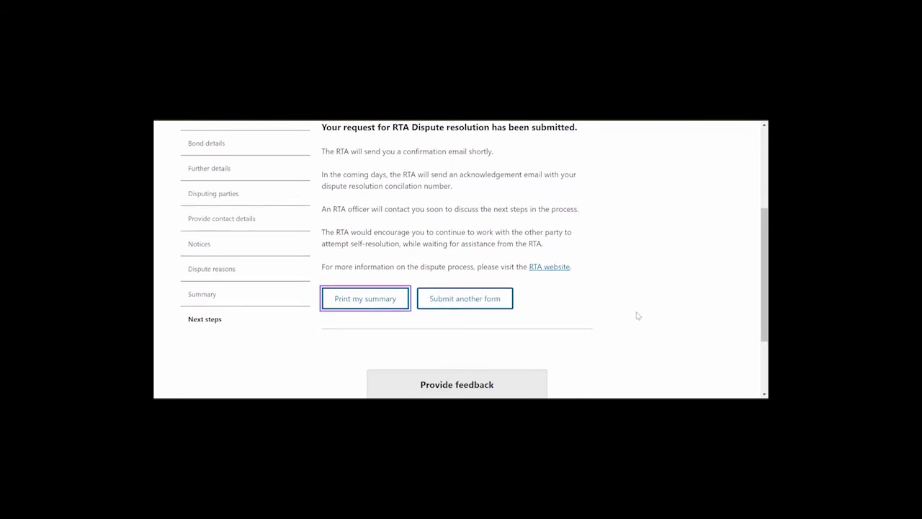
scroll(637, 316, up, 1)
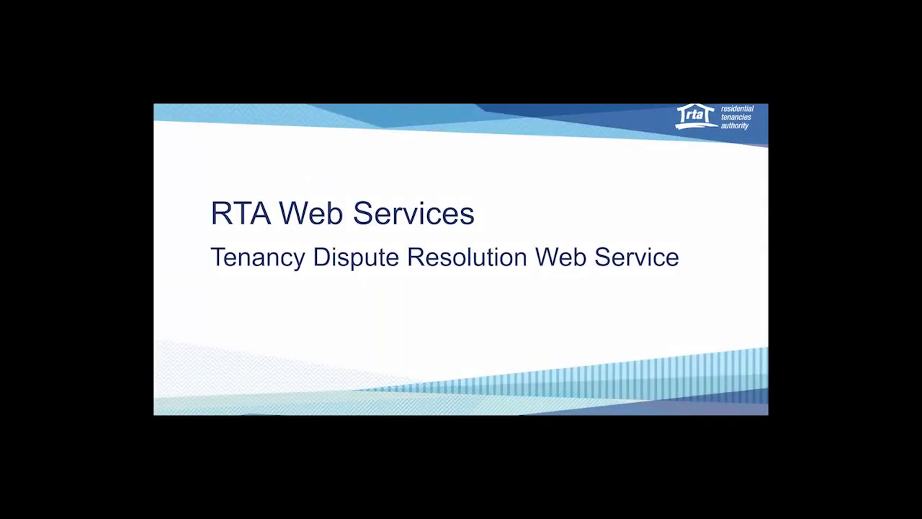